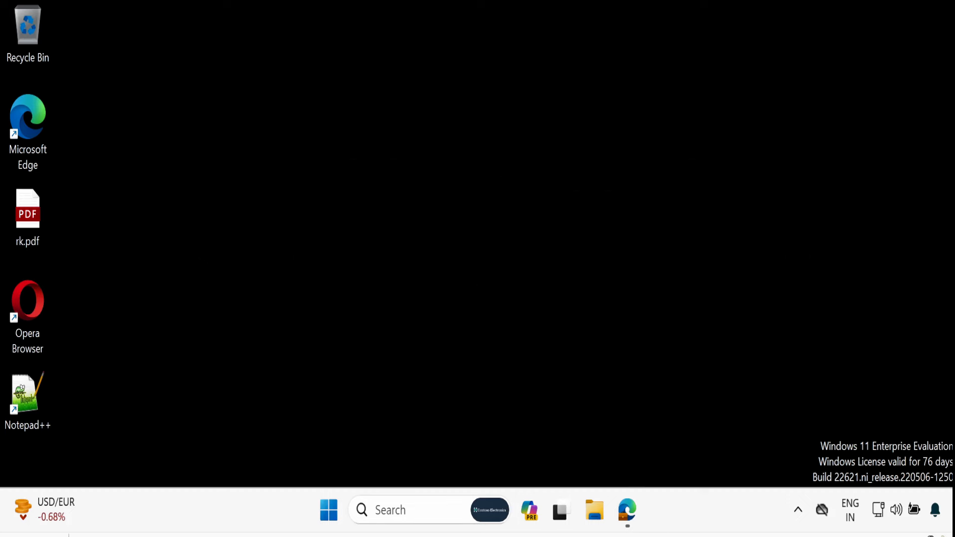
- Restore the Edge window showing the Microsoft Intune admin center home page
left_click(628, 519)
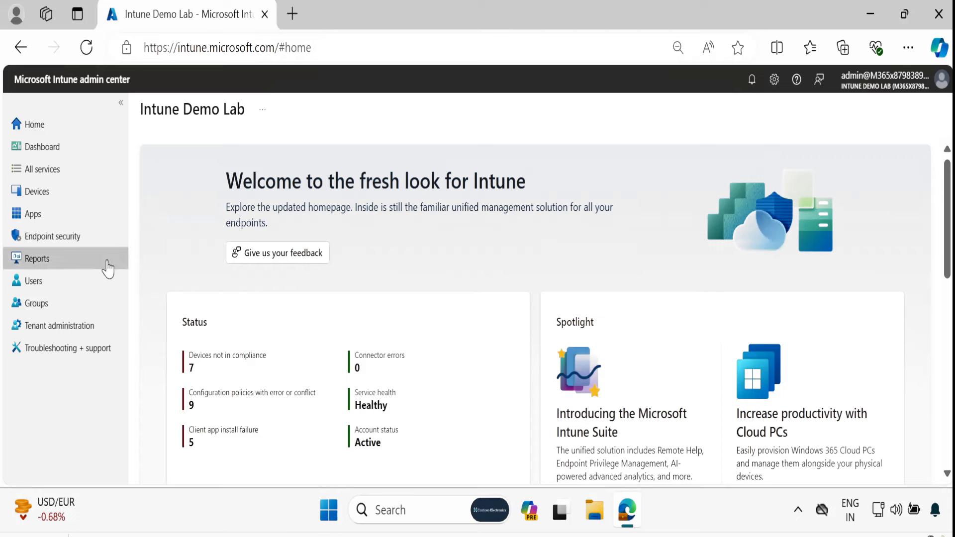
- Go to Devices > Windows > Configuration and start a new policy
left_click(39, 196)
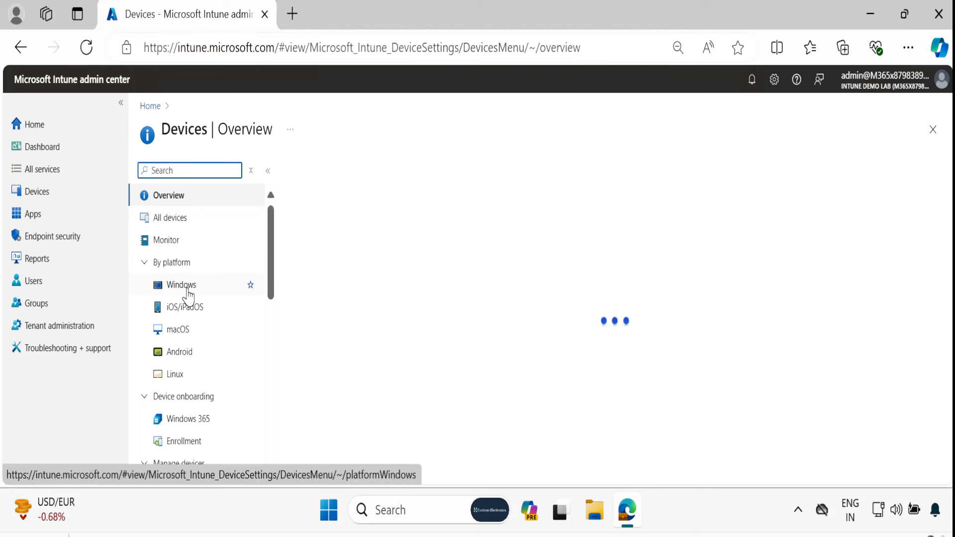
left_click(188, 295)
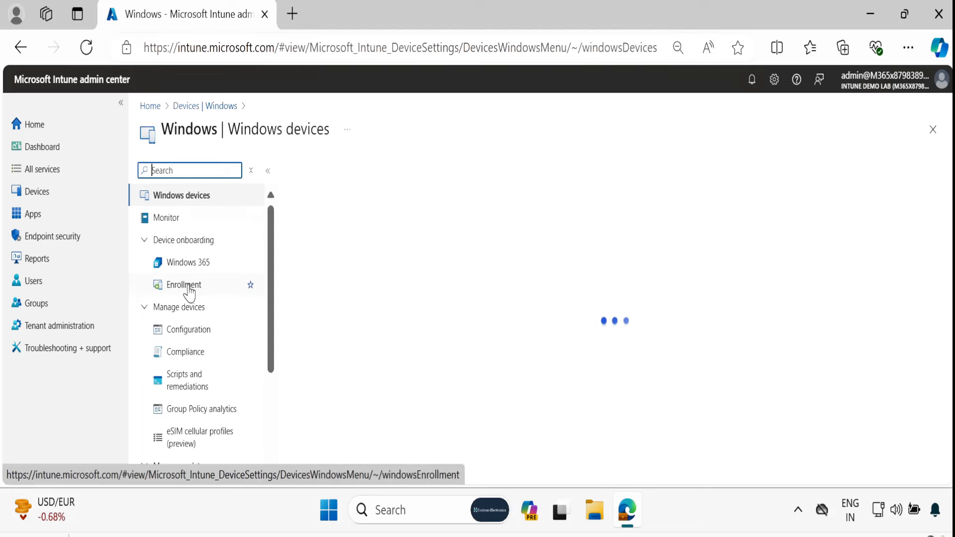
left_click(193, 331)
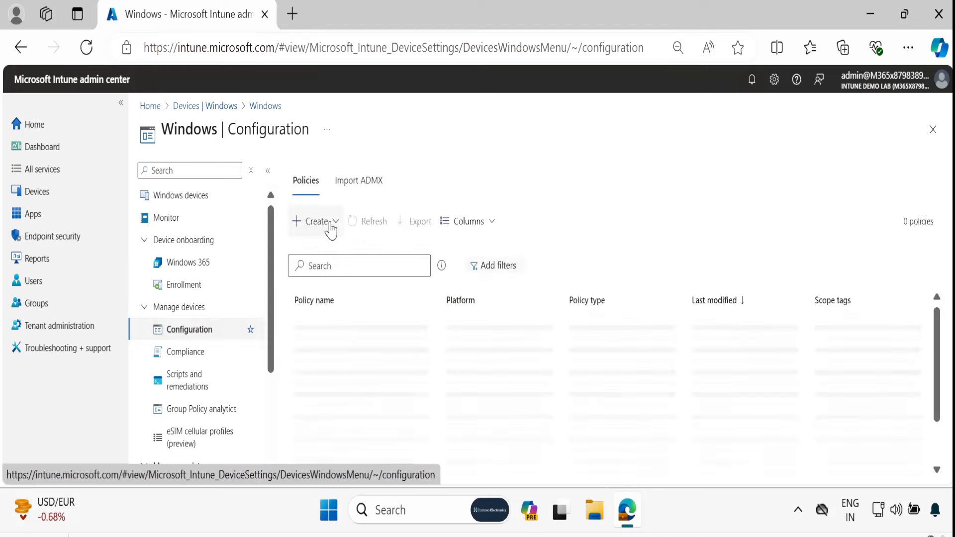
left_click(329, 227)
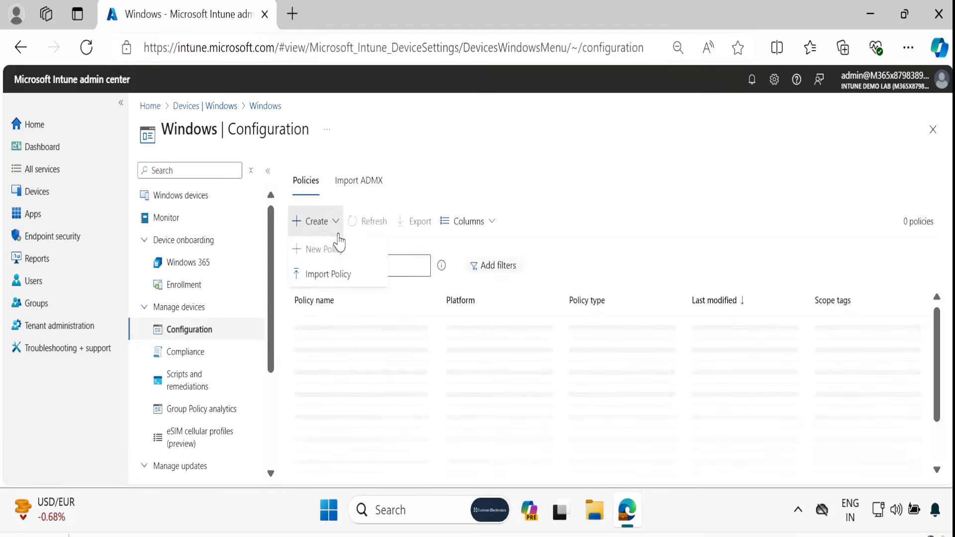
left_click(316, 251)
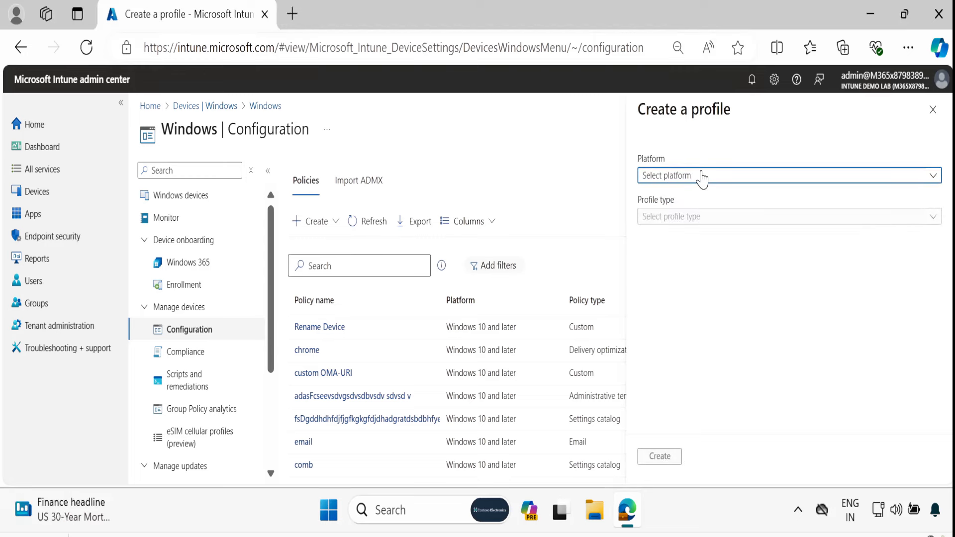
- Create a Windows 10 and later profile of type Settings catalog
left_click(702, 178)
left_click(685, 199)
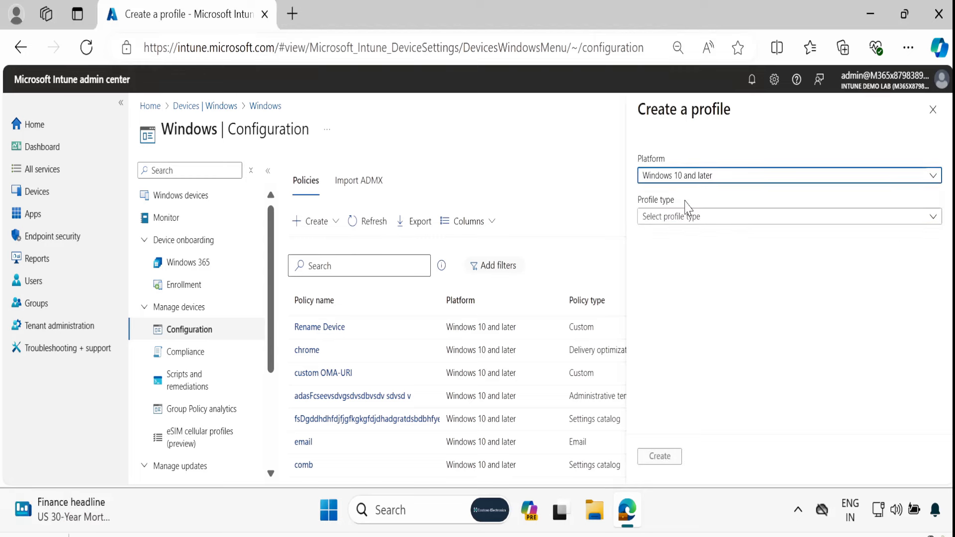
left_click(696, 217)
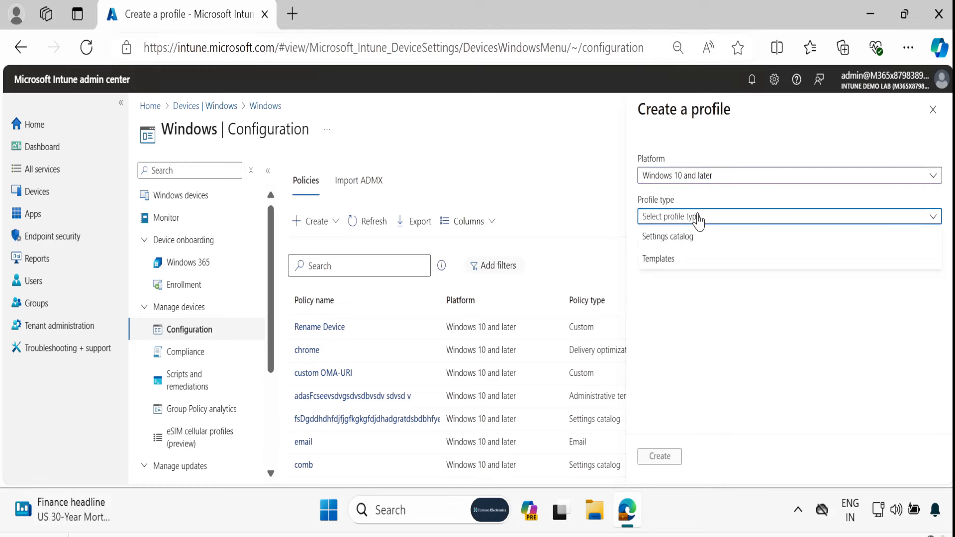
left_click(677, 238)
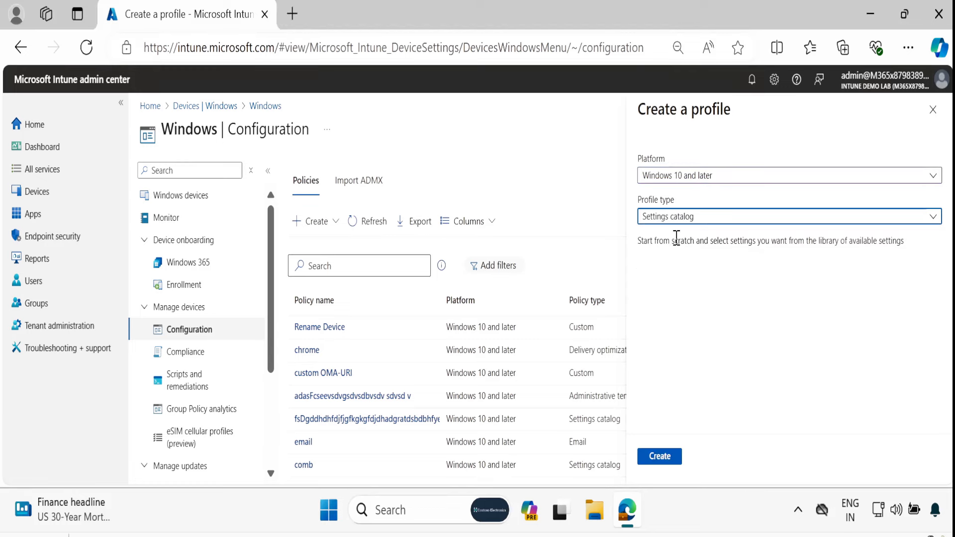
left_click(661, 460)
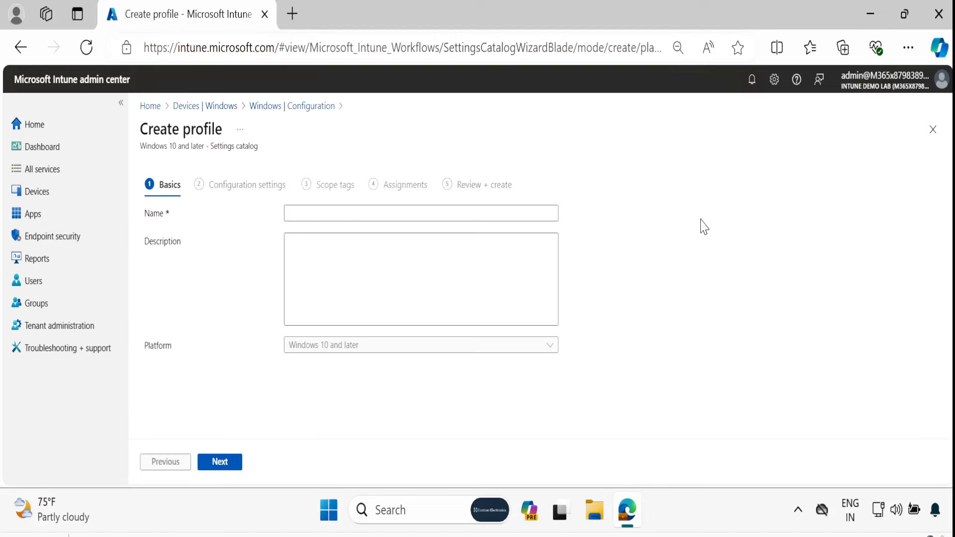
- Name and describe the profile 'Don't run specified Windows applications (User)' and continue
left_click(391, 214)
type("Don't run specified Windows applications (User)")
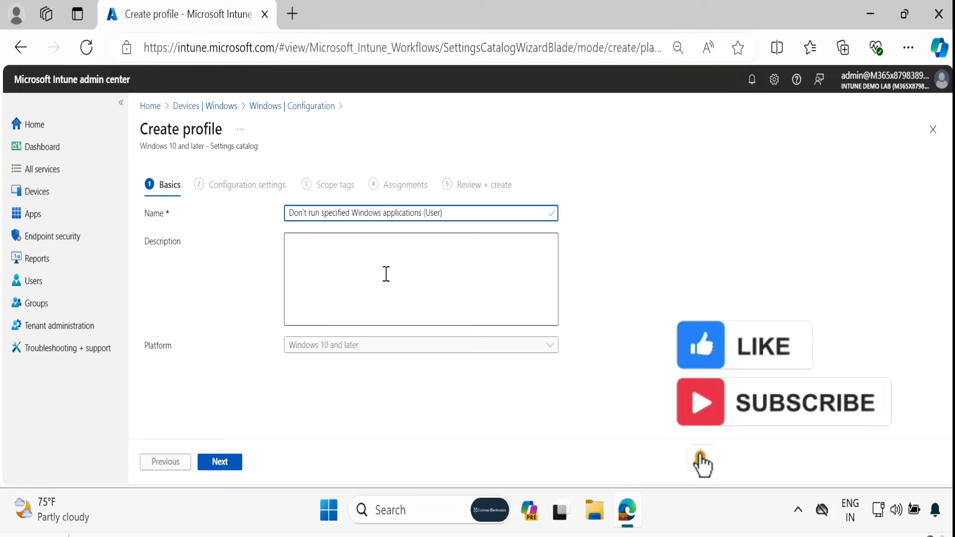
left_click(361, 280)
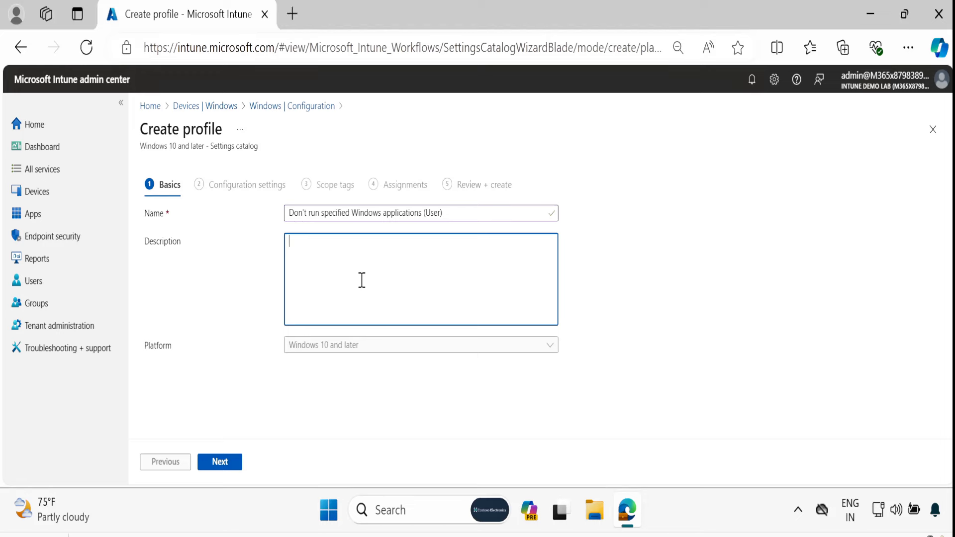
type("Don't run specified Windows applications (User)")
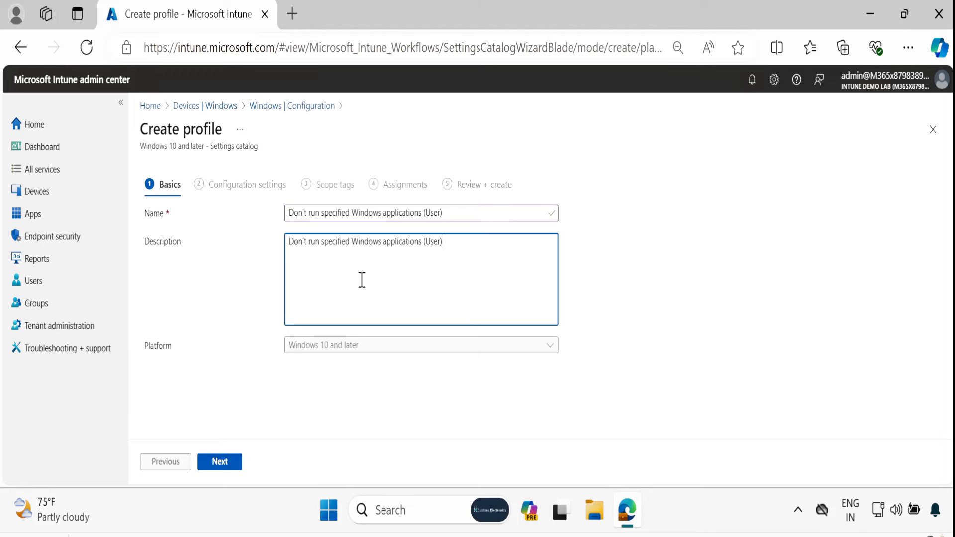
left_click(218, 468)
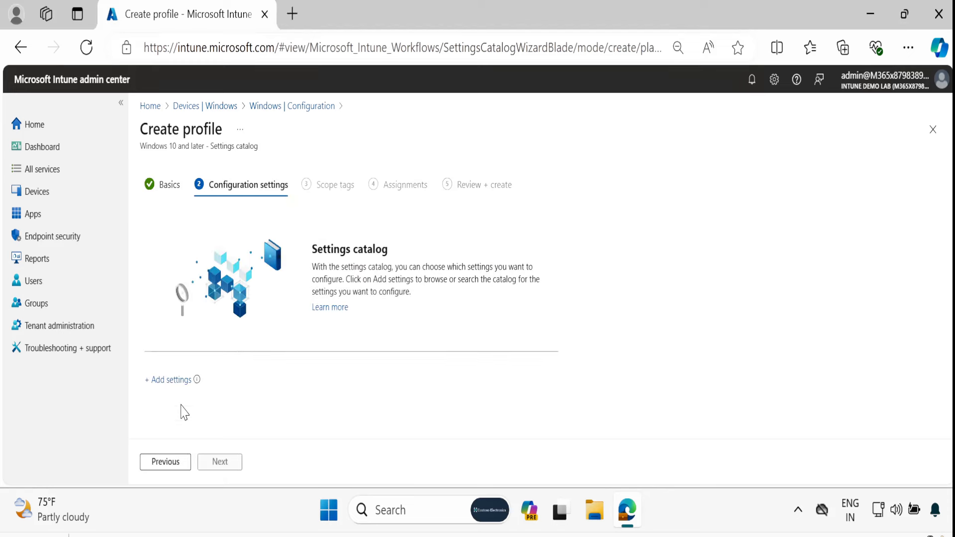
- Add the Administrative Templates\System setting 'Don't run specified Windows applications (User)' and enable it
left_click(171, 381)
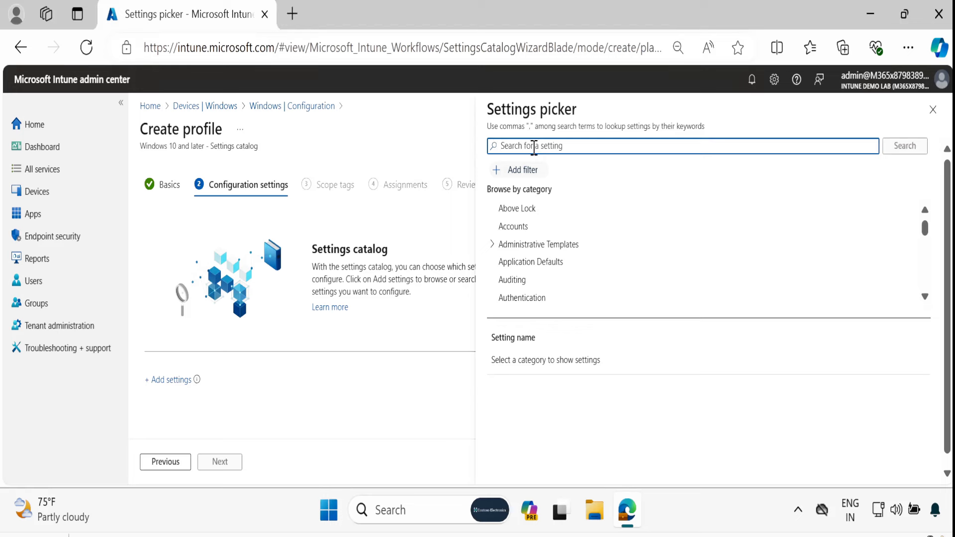
type("Don't run specified Windows applications (User)")
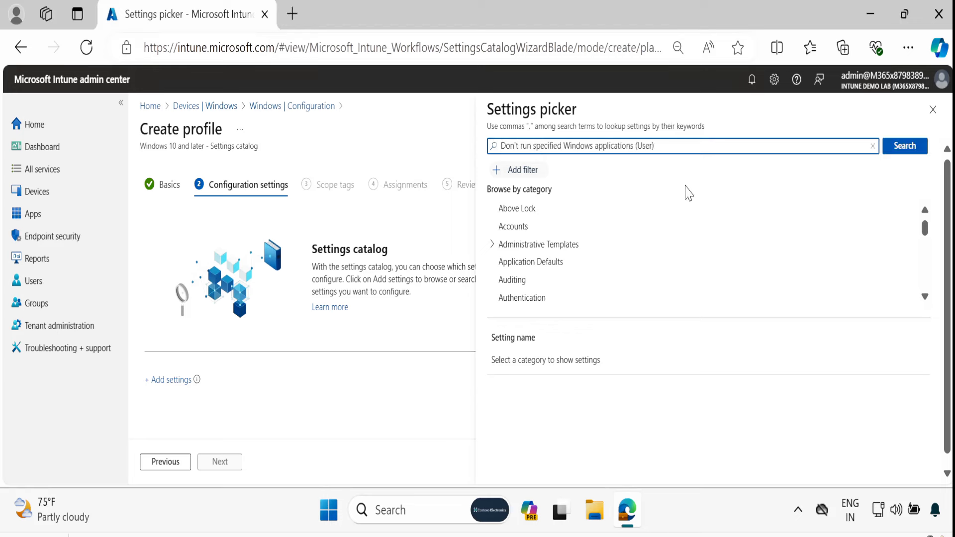
left_click(908, 150)
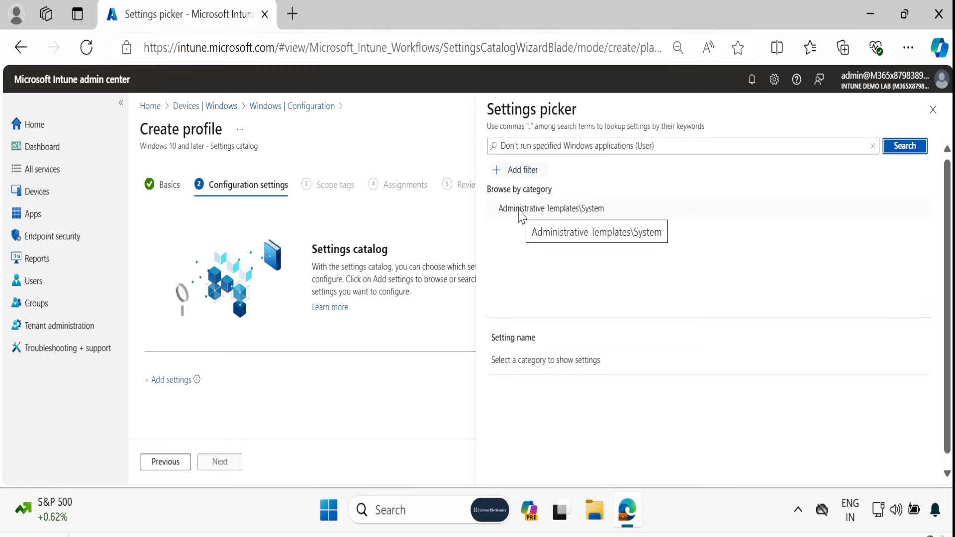
left_click(565, 213)
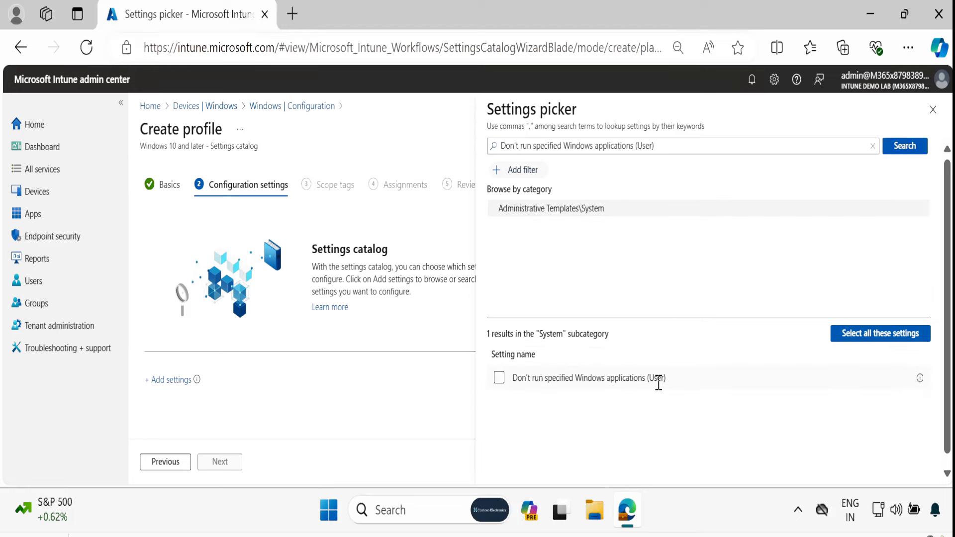
left_click(499, 378)
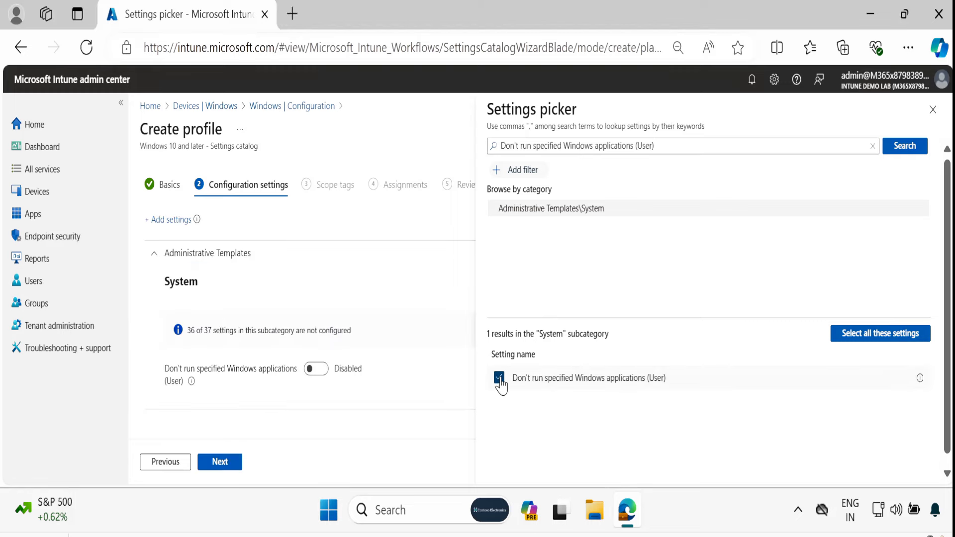
left_click(933, 110)
left_click(315, 369)
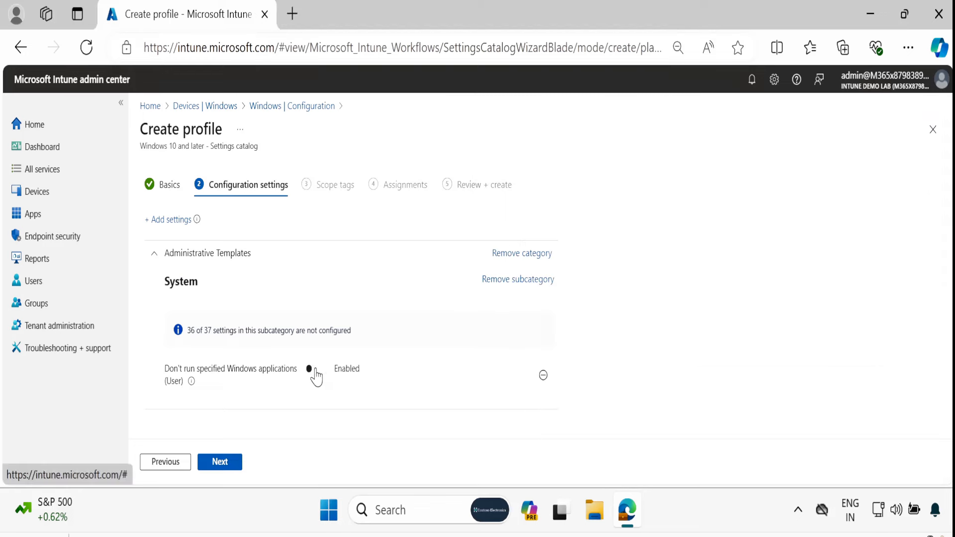
- Minimize the Edge window to return to the desktop
scroll(949, 299, "down", 2)
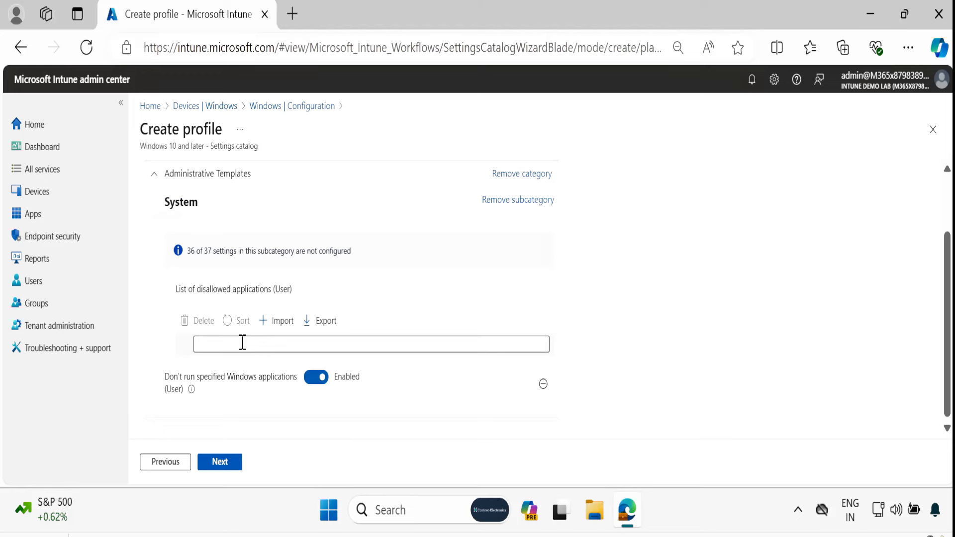
left_click(870, 13)
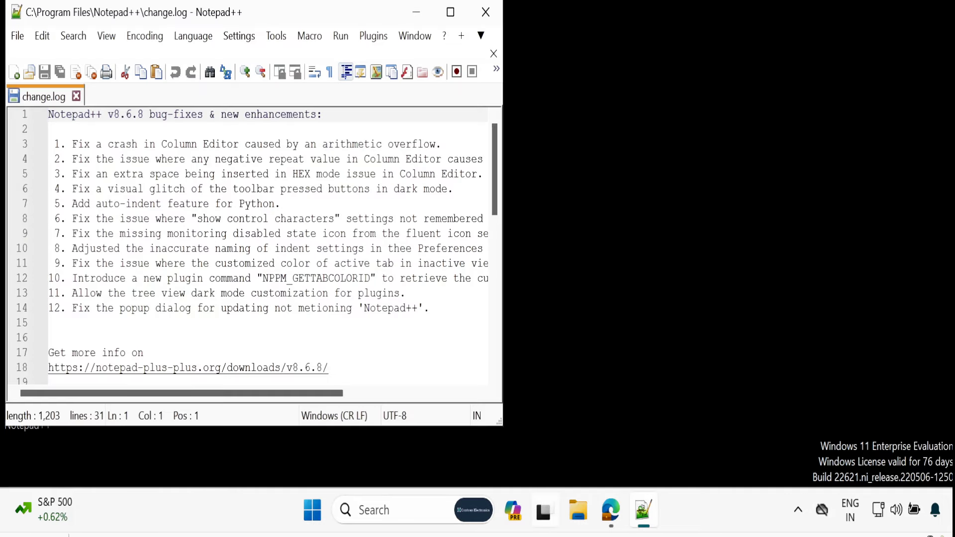
- Open the running Notepad++ process's file location from Task Manager
right_click(701, 519)
left_click(746, 439)
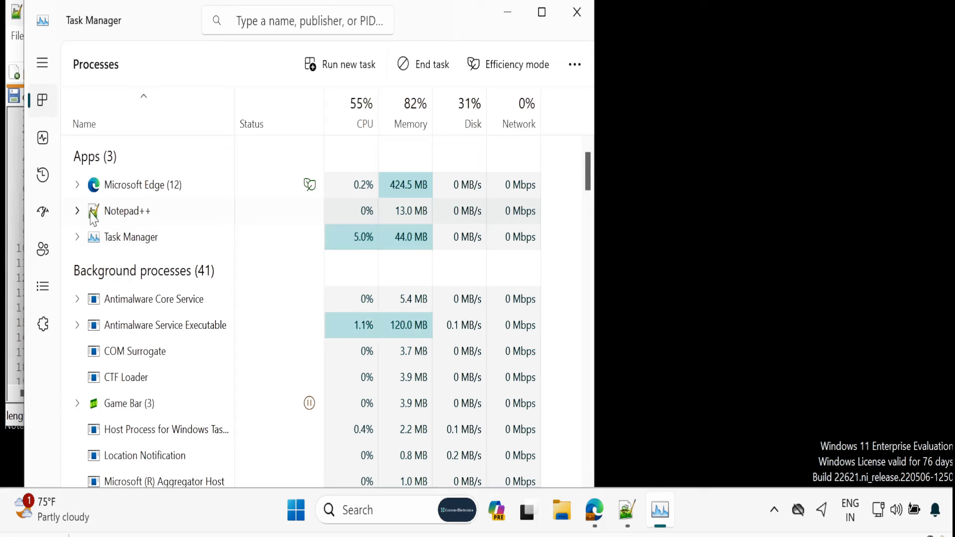
right_click(129, 215)
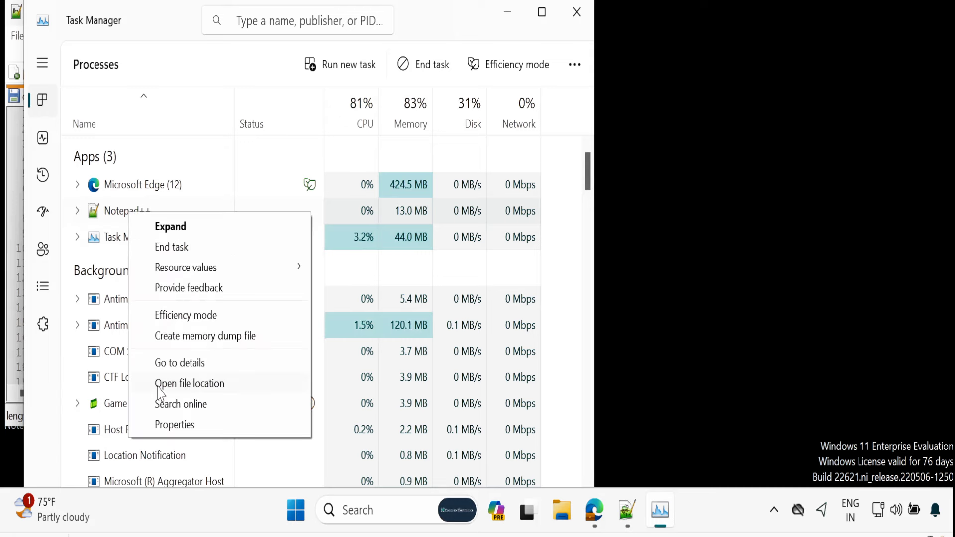
left_click(193, 386)
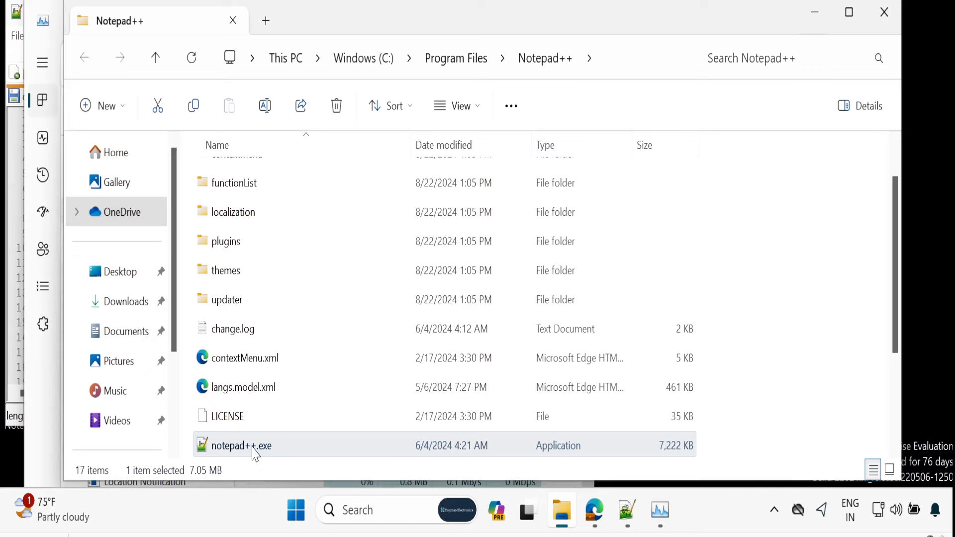
- Copy the notepad++.exe file name from its Properties and return to the Intune profile
right_click(255, 453)
left_click(299, 416)
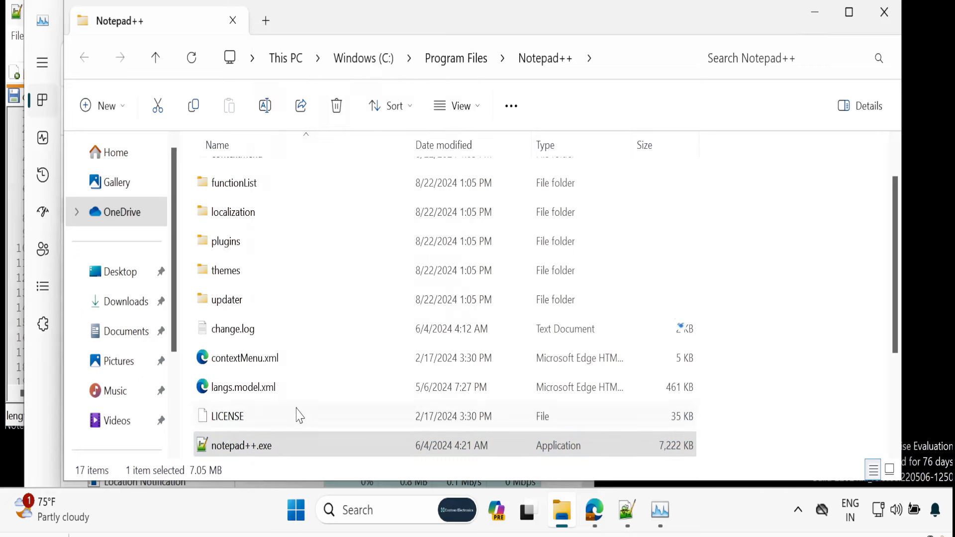
left_click(301, 412)
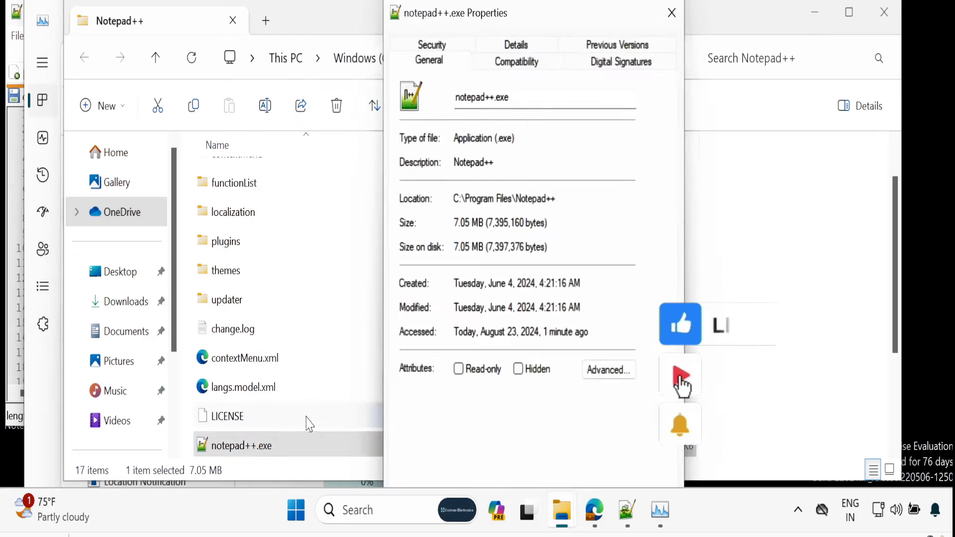
left_click_drag(539, 95, 435, 98)
key("ctrl+c")
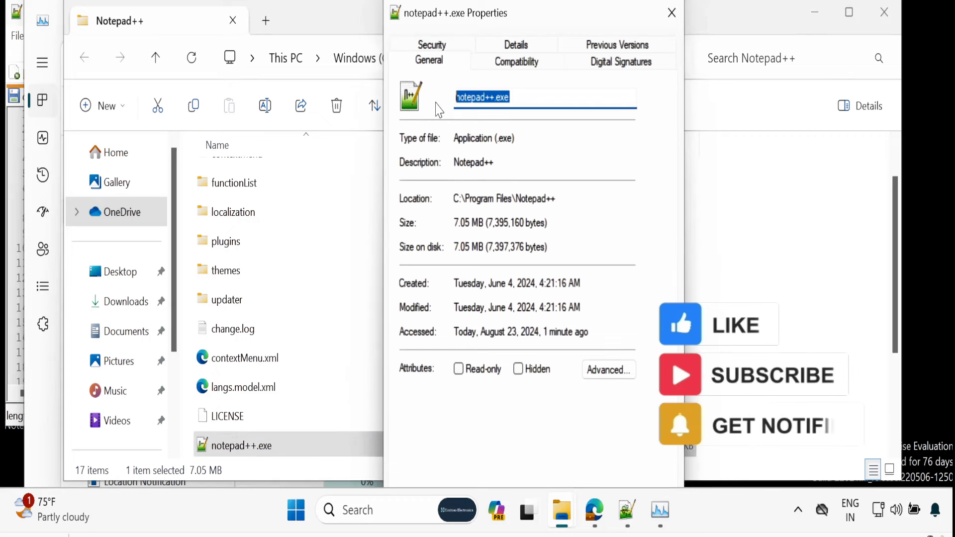
left_click(815, 13)
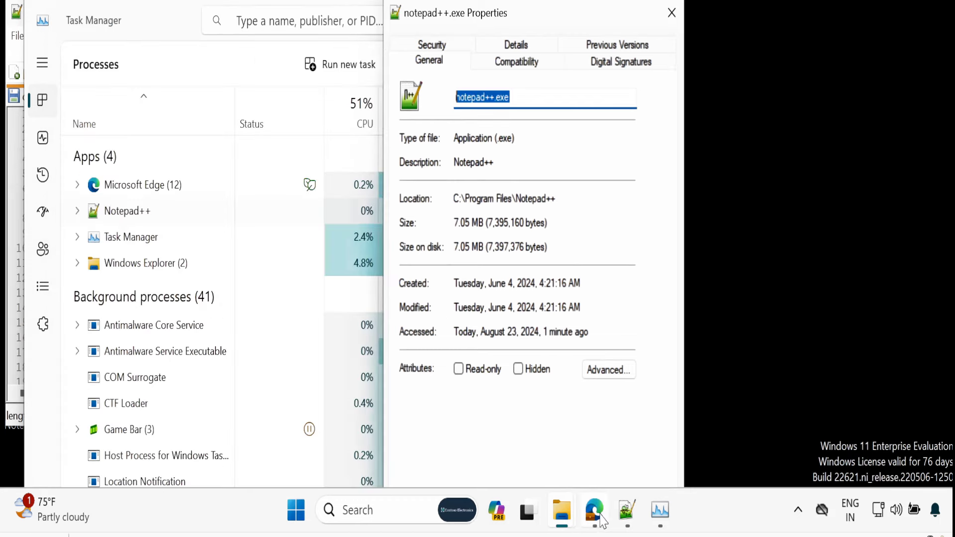
left_click(595, 510)
- Add notepad++.exe to the disallowed applications list, then close Properties and Task Manager
left_click(234, 344)
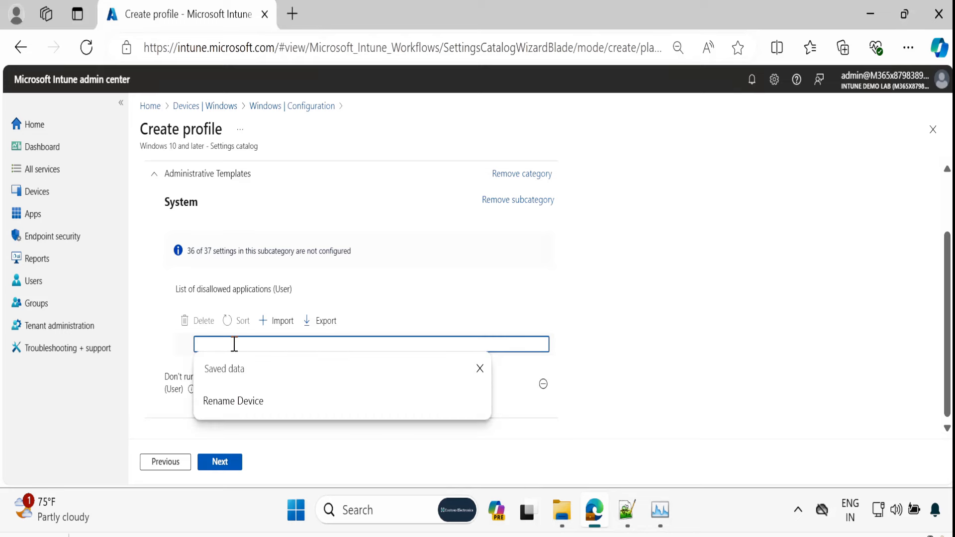
key("ctrl+v")
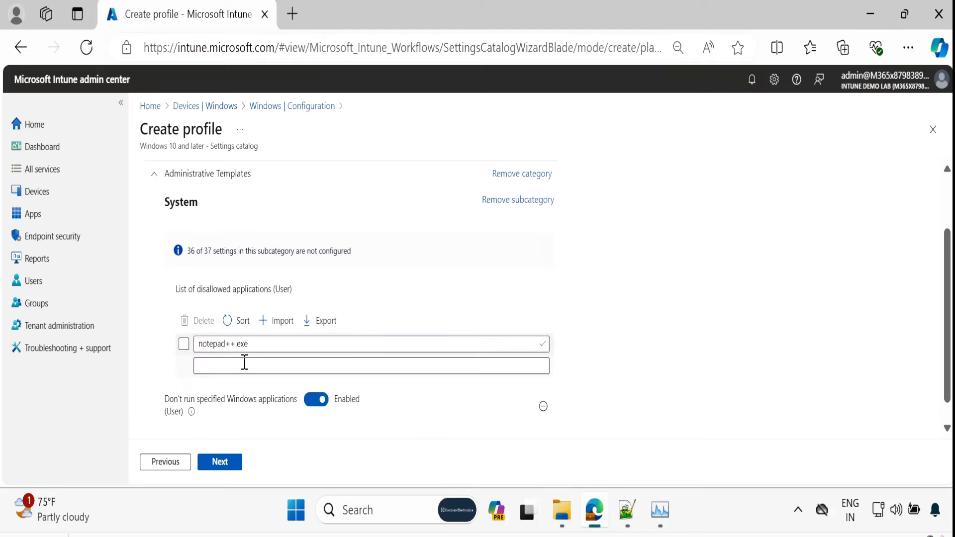
left_click(877, 22)
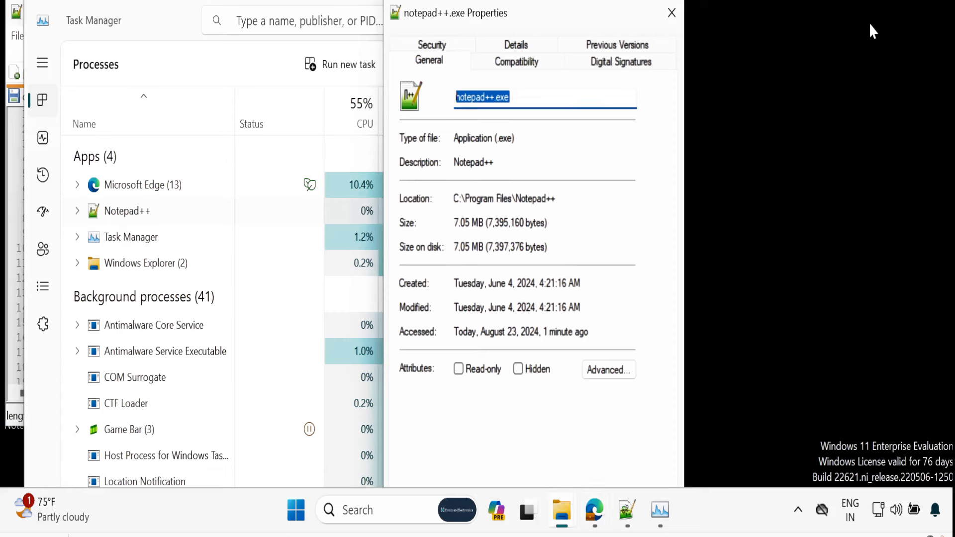
left_click(669, 11)
left_click(567, 19)
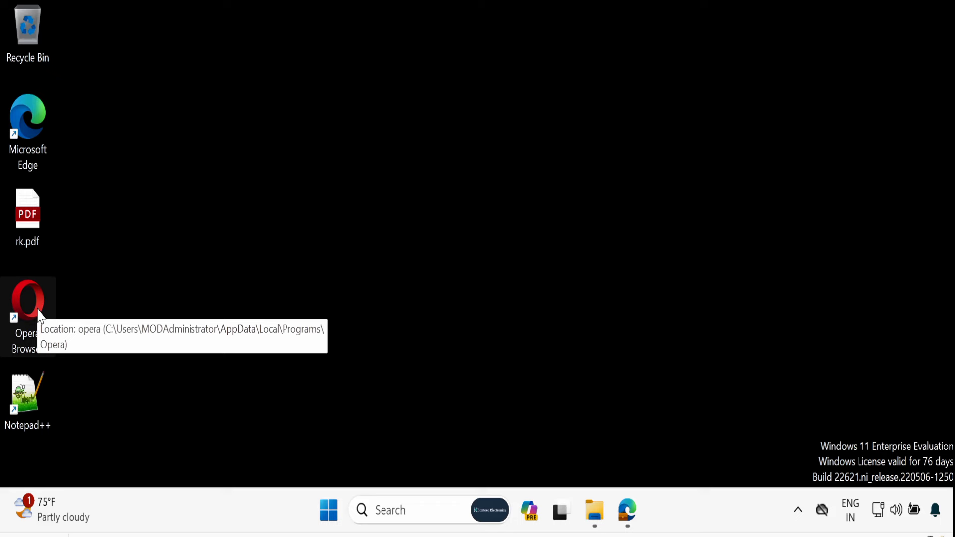
- Launch Opera and open its opera.exe install folder from Task Manager
double_click(40, 317)
right_click(708, 520)
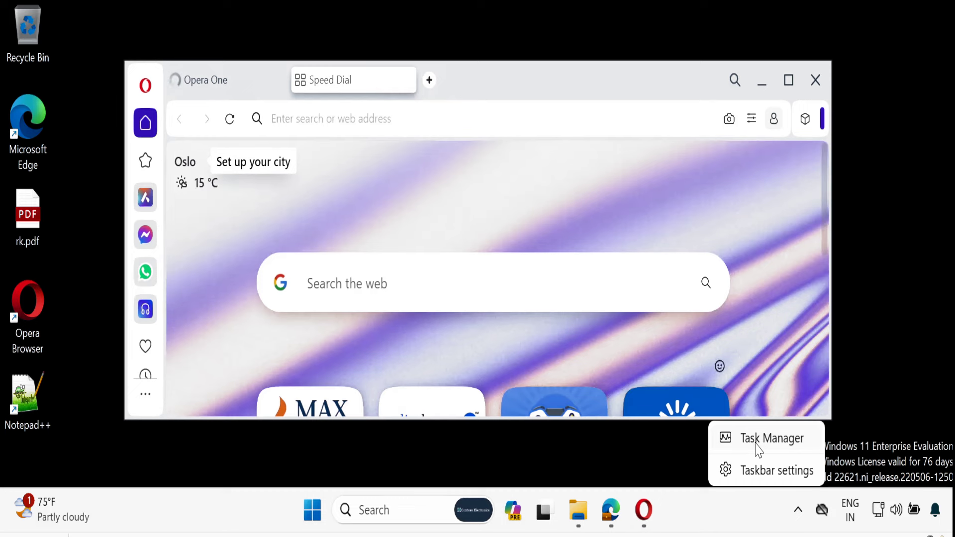
left_click(757, 447)
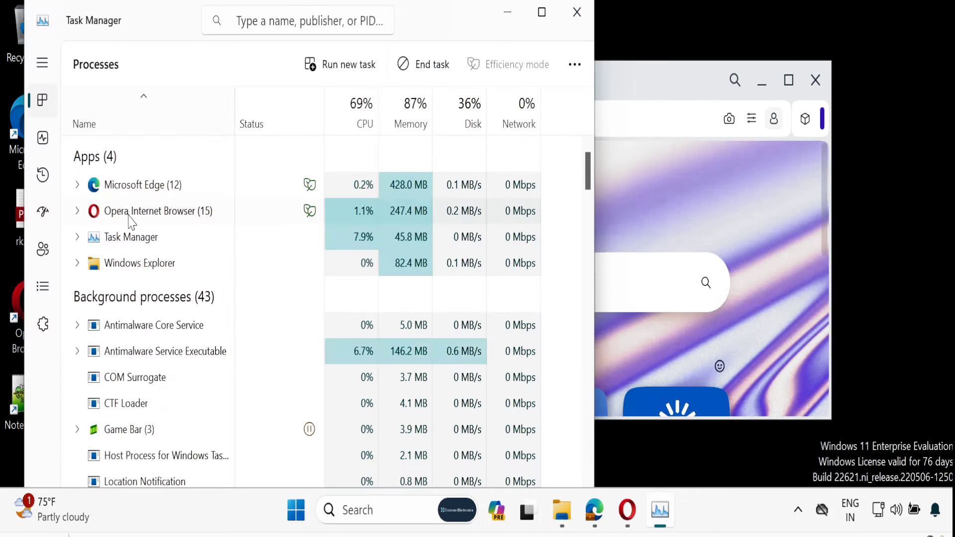
left_click(78, 211)
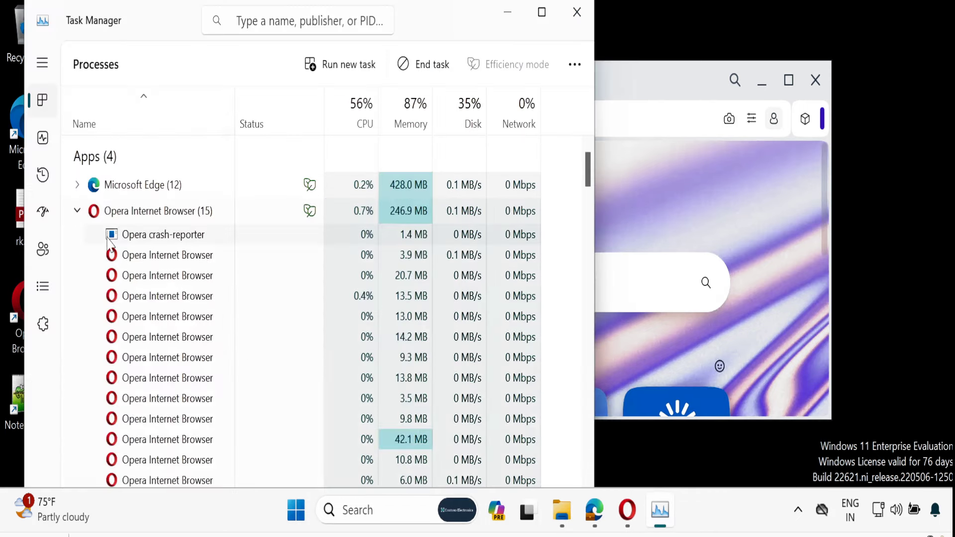
right_click(182, 255)
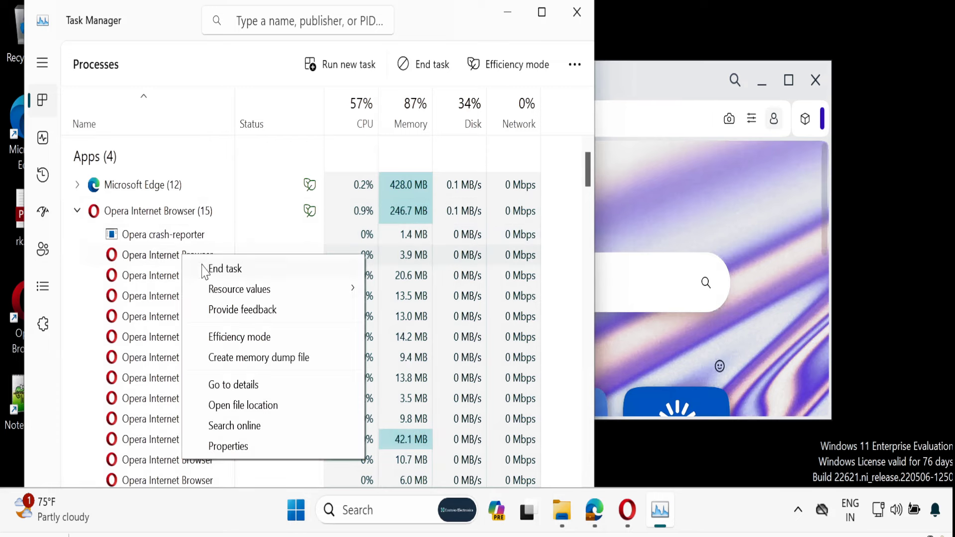
left_click(248, 406)
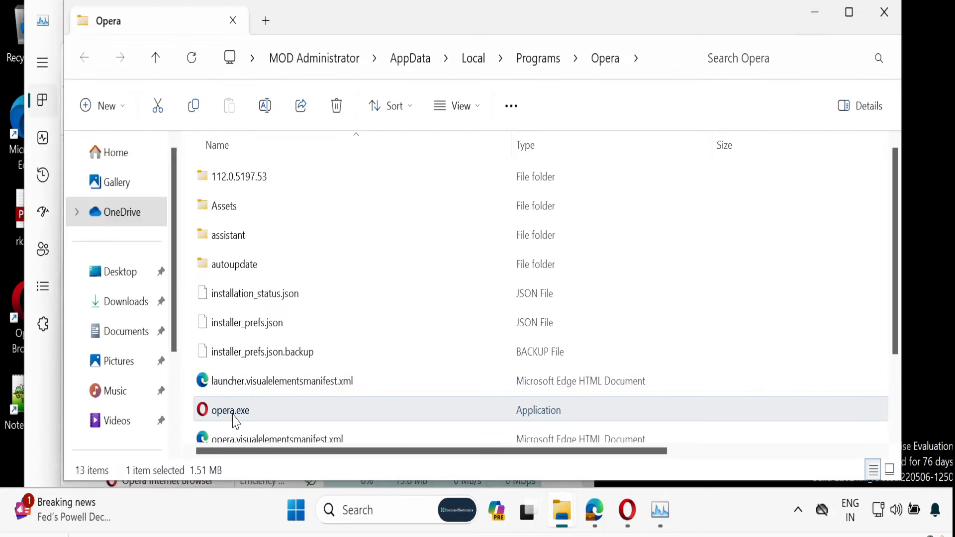
- Open the Properties dialog of opera.exe
right_click(236, 422)
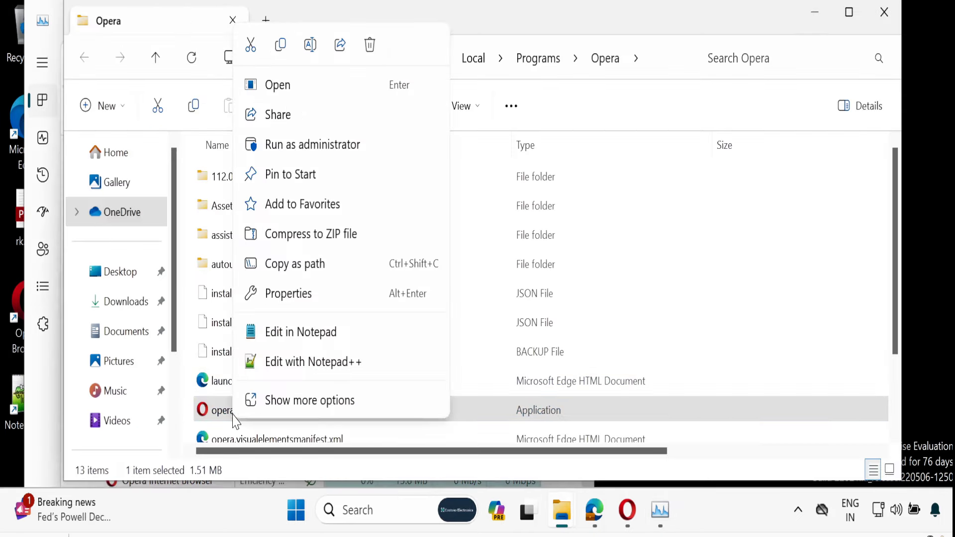
left_click(287, 399)
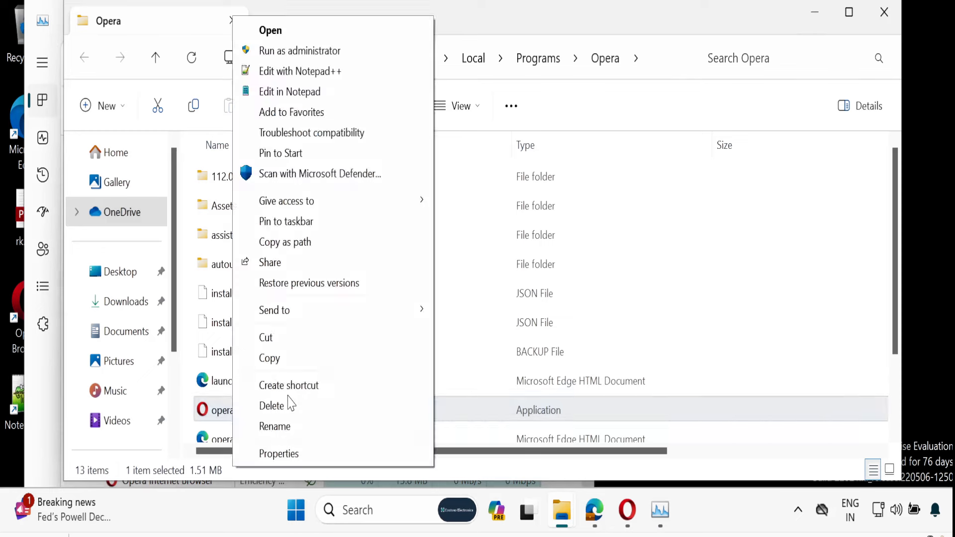
left_click(295, 454)
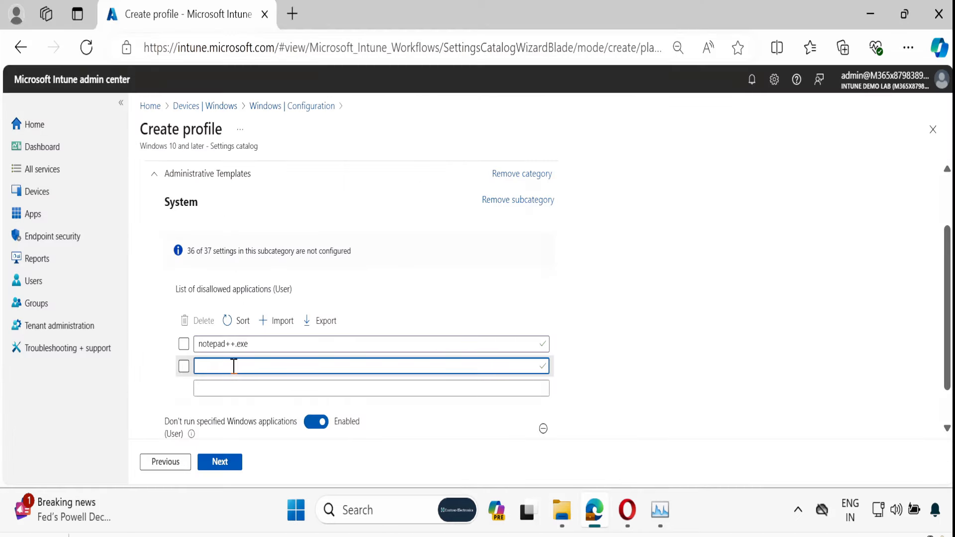
- Add opera.exe below notepad++.exe in the disallowed applications list and continue to Scope tags
type("opera.exe")
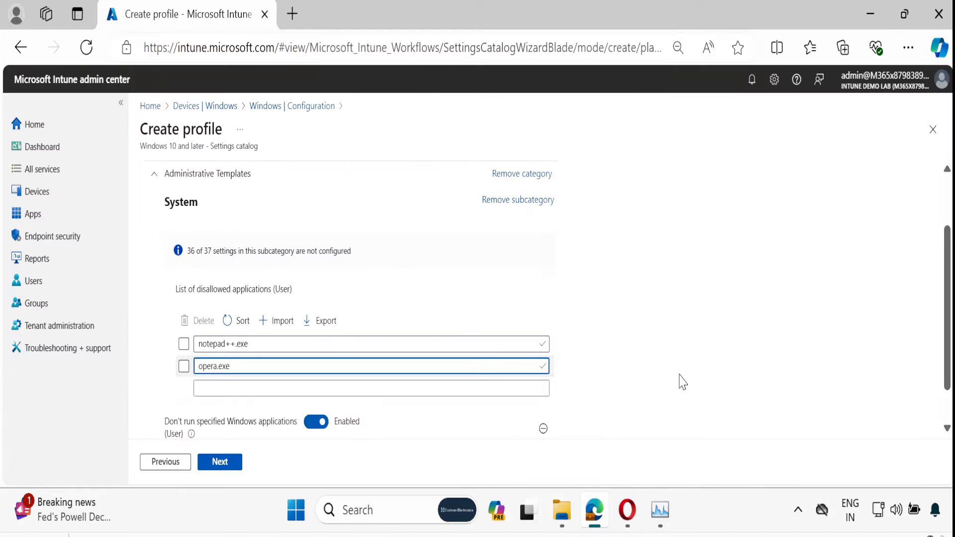
left_click(701, 382)
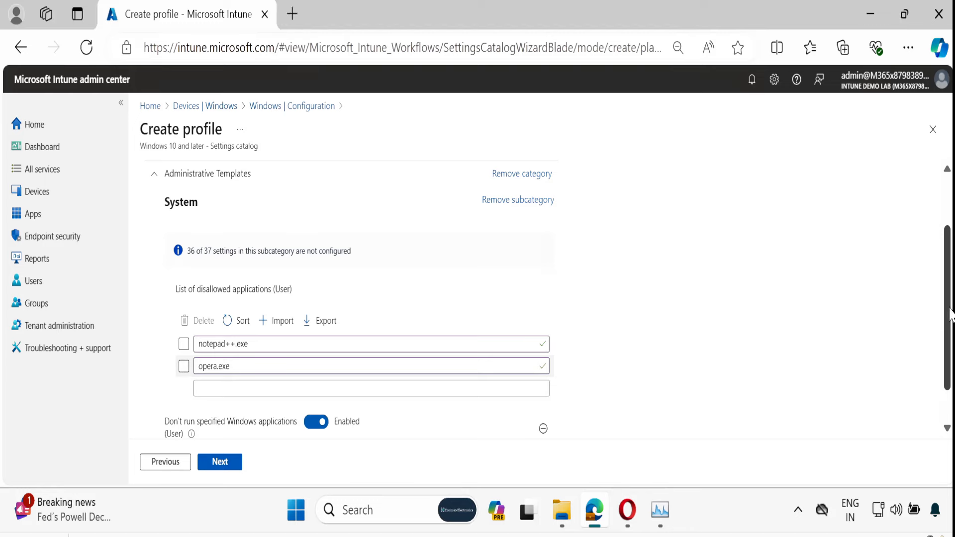
left_click_drag(950, 314, 948, 373)
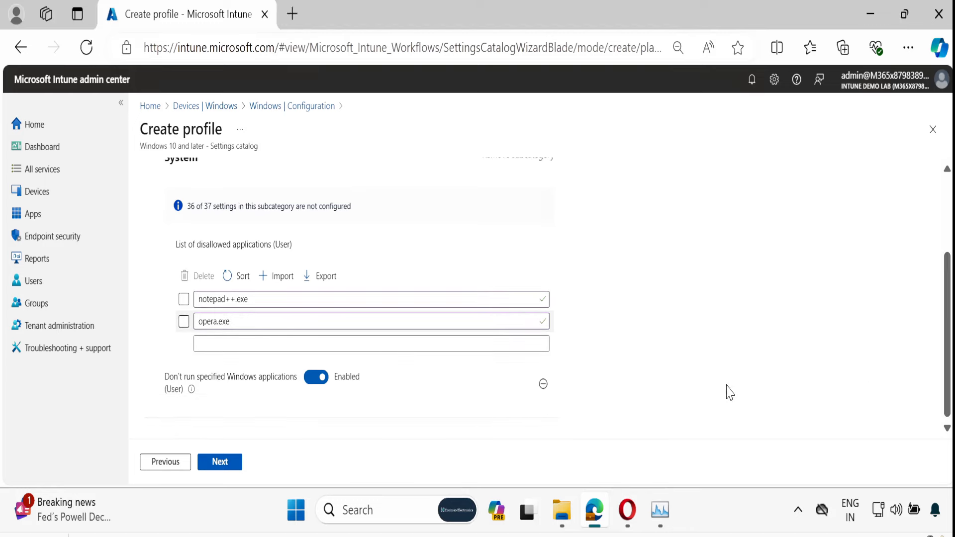
left_click(218, 470)
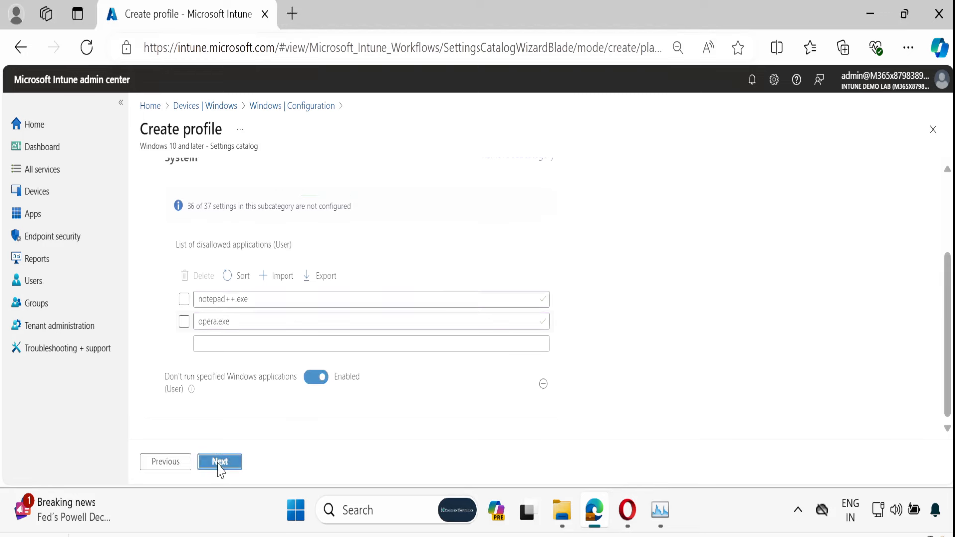
- Include the Block specified Windows Applications group in the profile's assignments, found by searching 'windows applications'
left_click(221, 462)
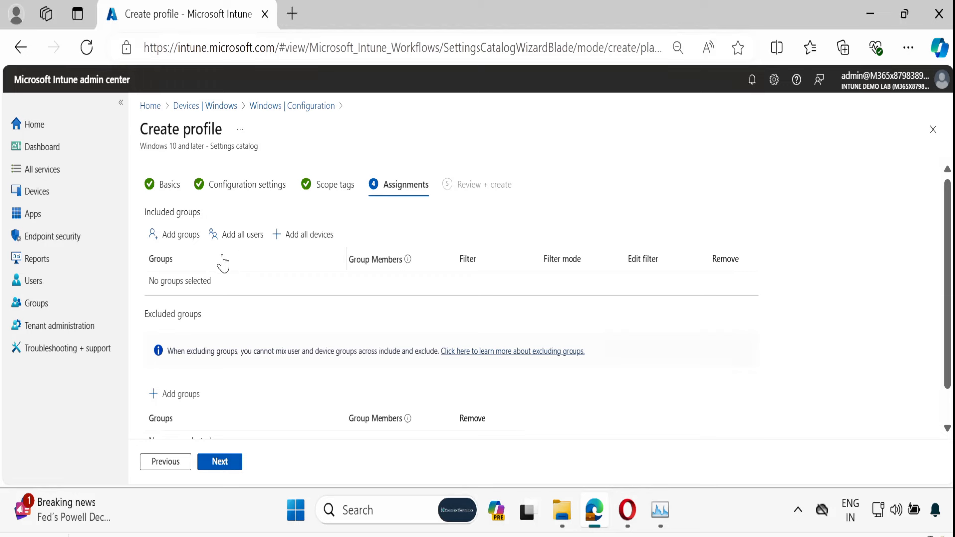
left_click(178, 239)
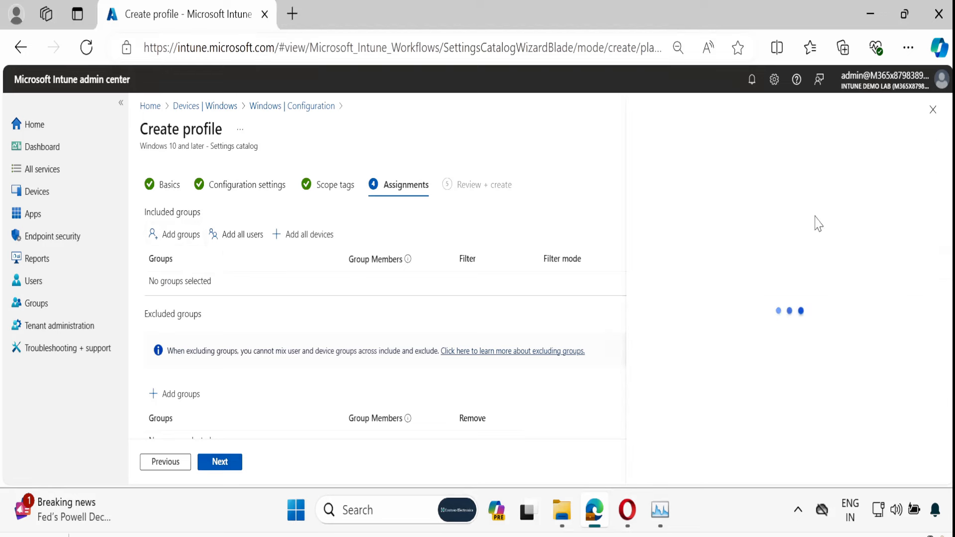
type("windows applications")
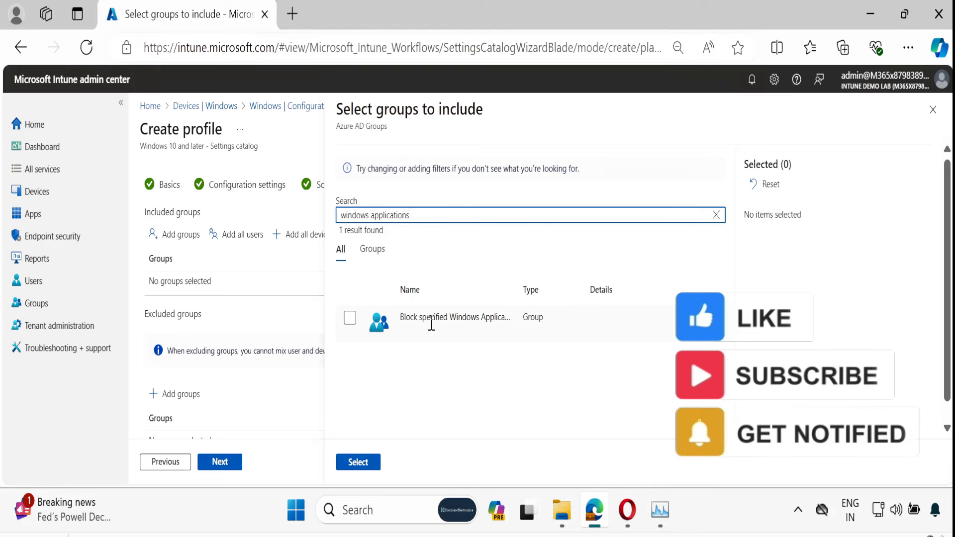
left_click(349, 318)
left_click(358, 462)
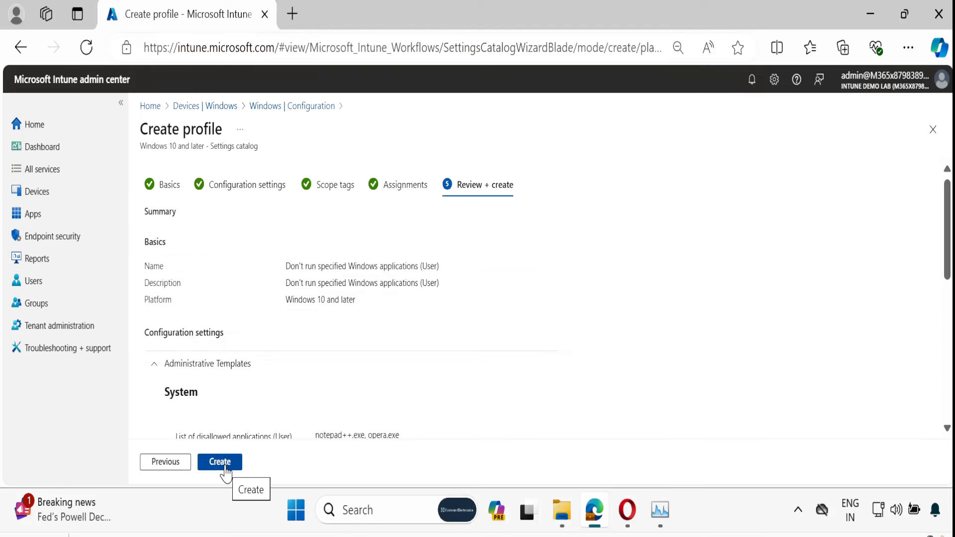
- Create the Don't run specified Windows applications (User) profile from the Review + create summary
left_click(225, 462)
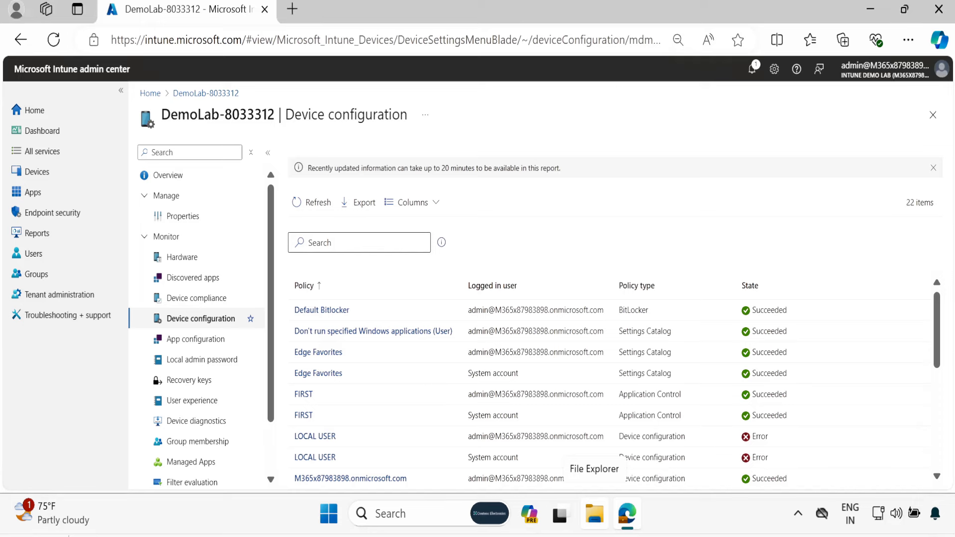
- Launch Opera and Notepad++ from the desktop, confirming each hits a Restrictions error, and dismiss both
left_click(869, 9)
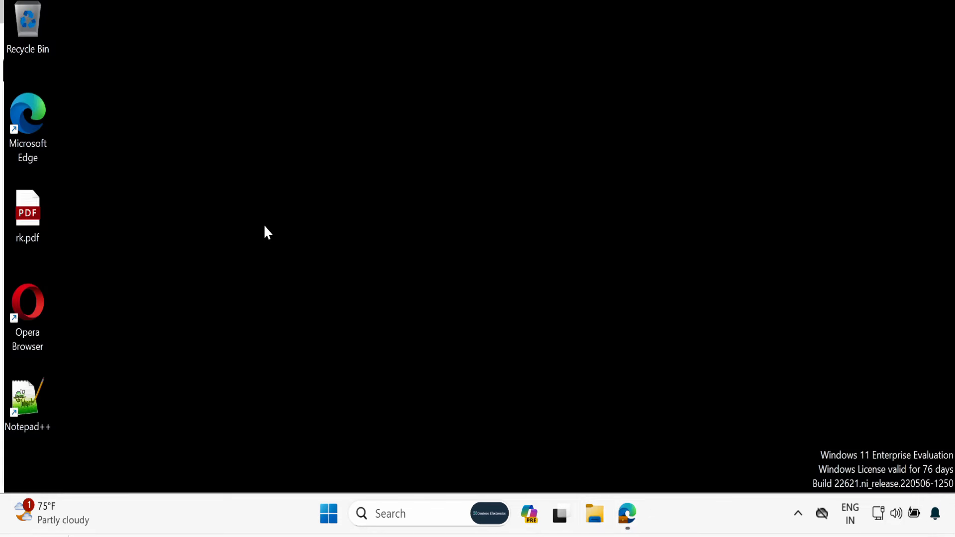
double_click(28, 307)
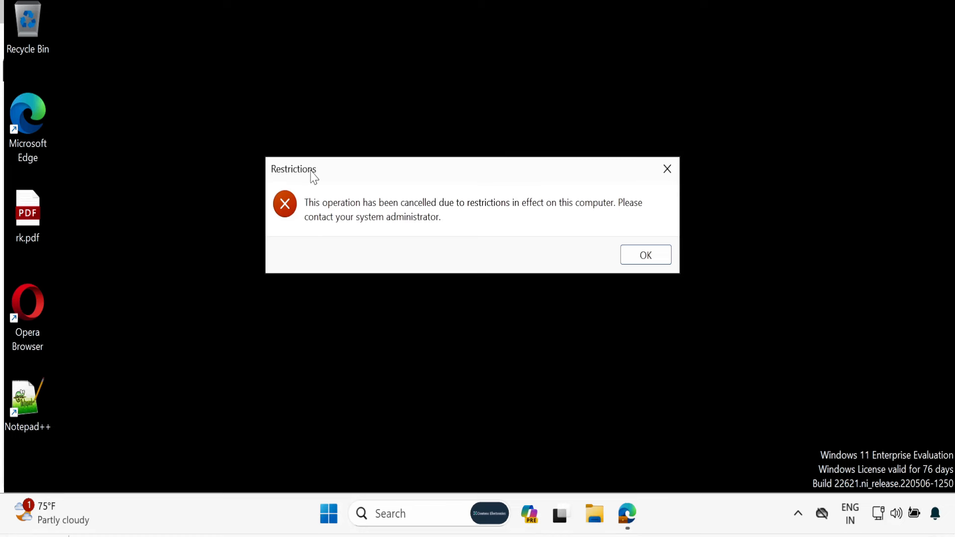
left_click(667, 171)
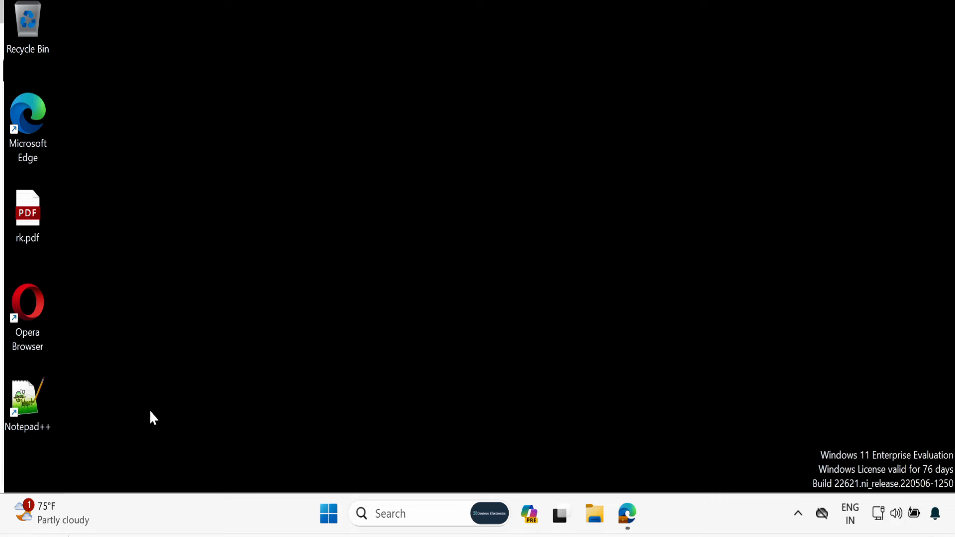
double_click(25, 402)
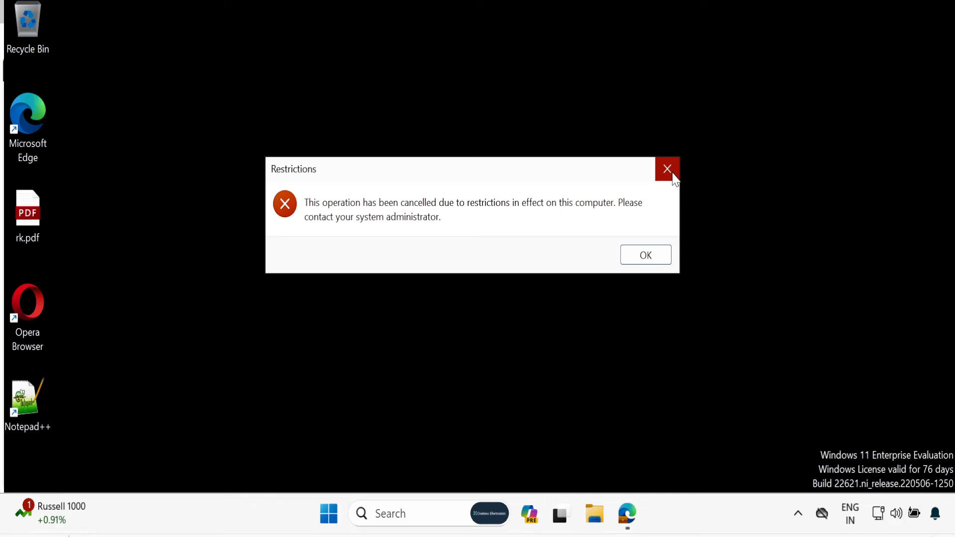
left_click(655, 261)
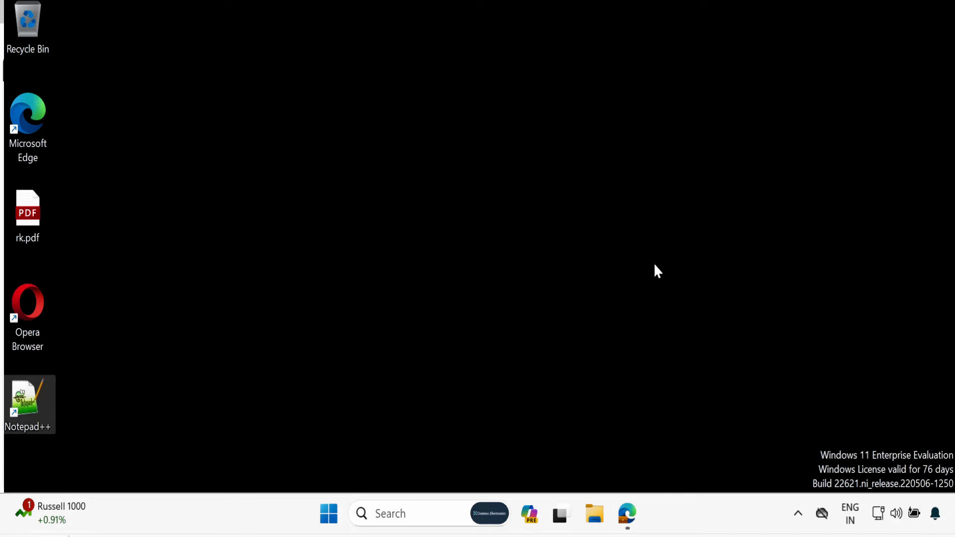